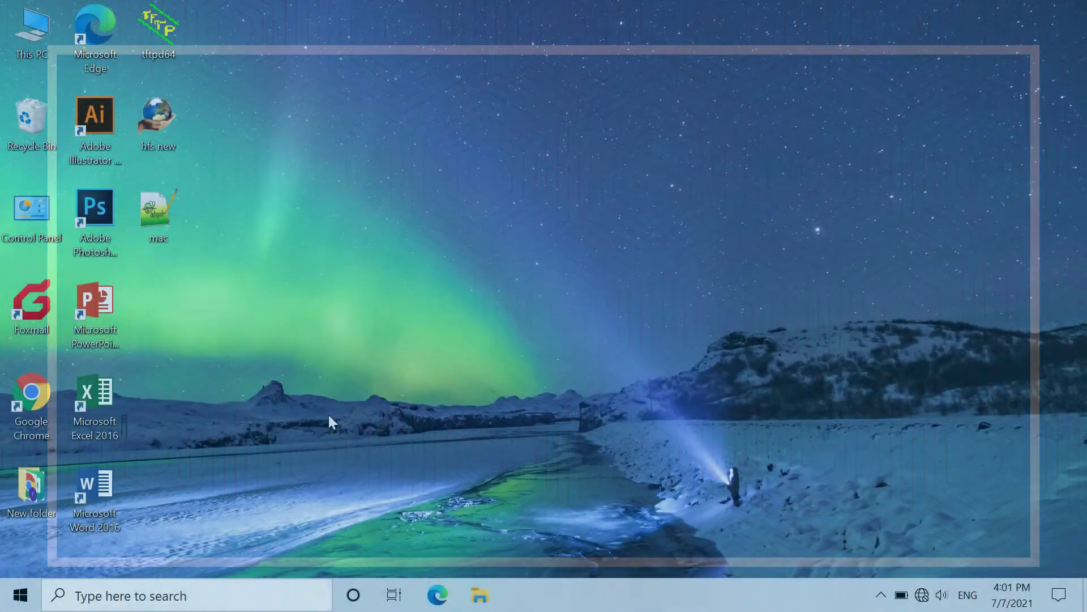
Run Tftpd64 as administrator, enable its DHCP Server service and show the DHCP settings page.
right_click(169, 30)
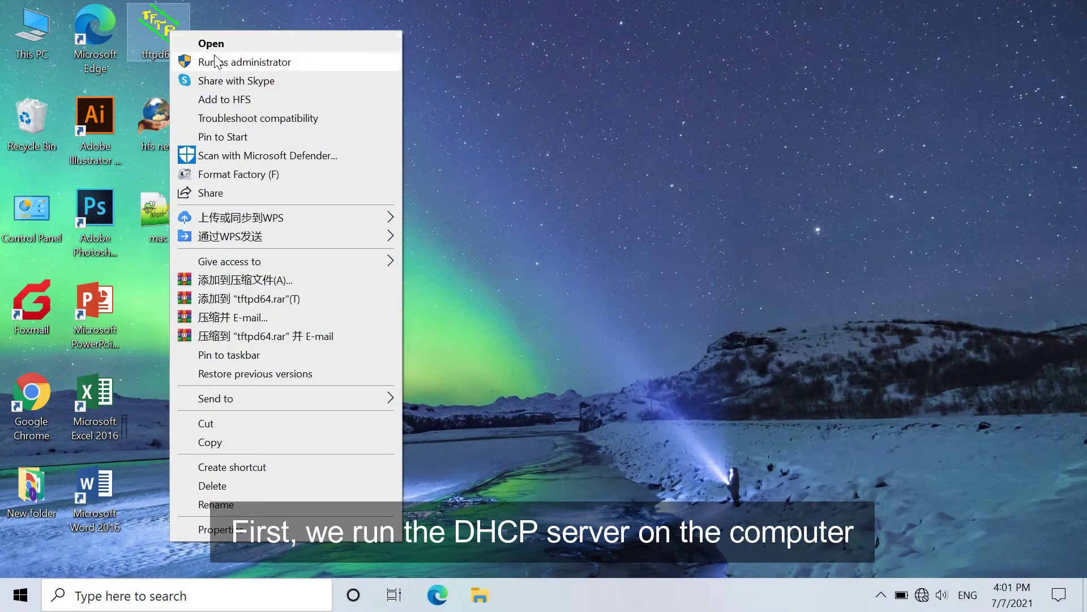
click(217, 61)
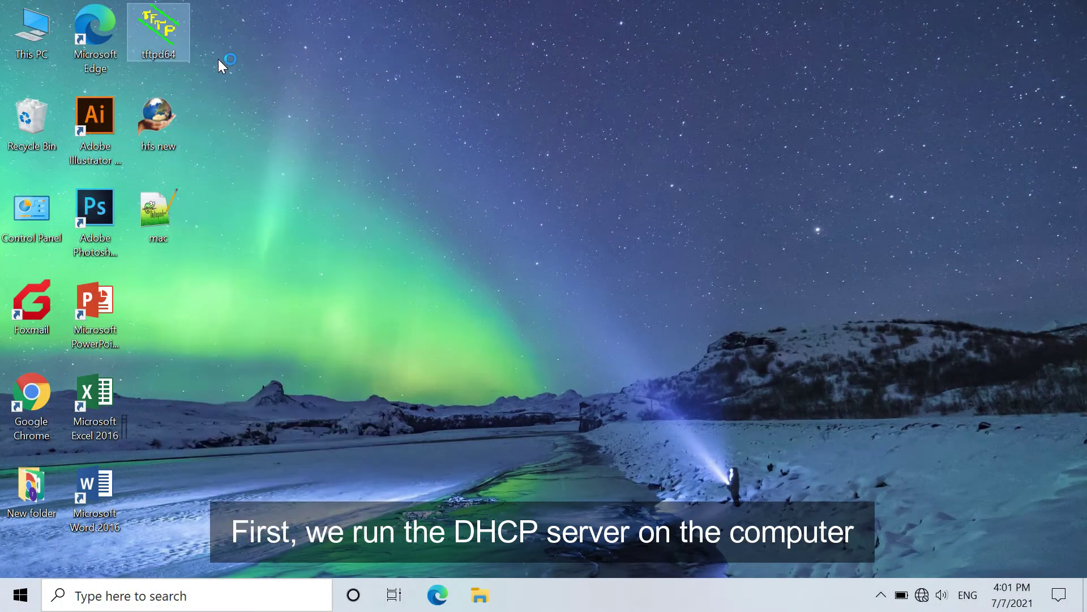
click(453, 413)
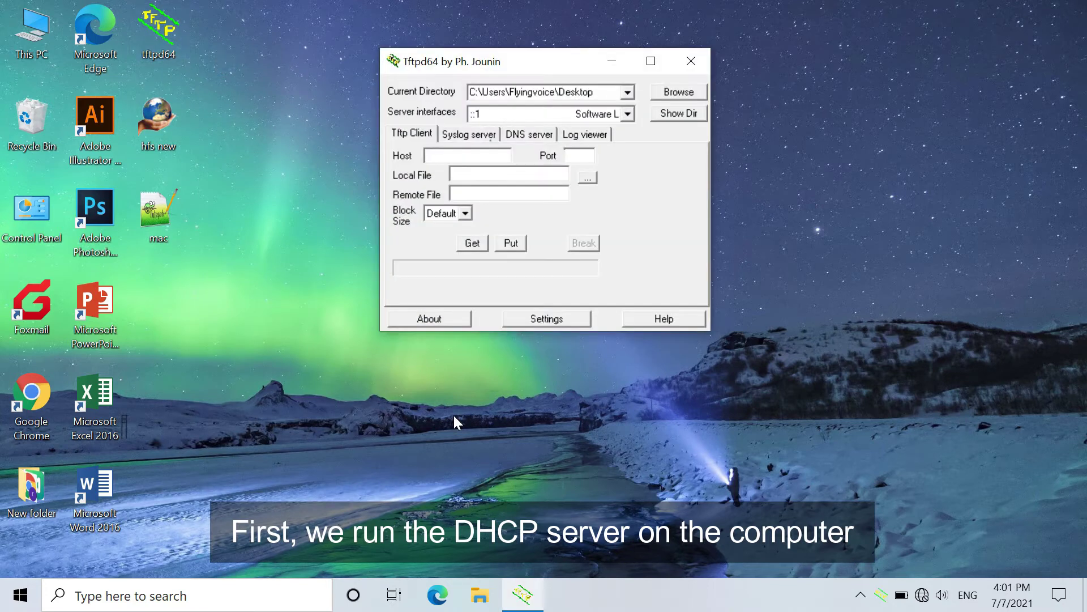
click(547, 319)
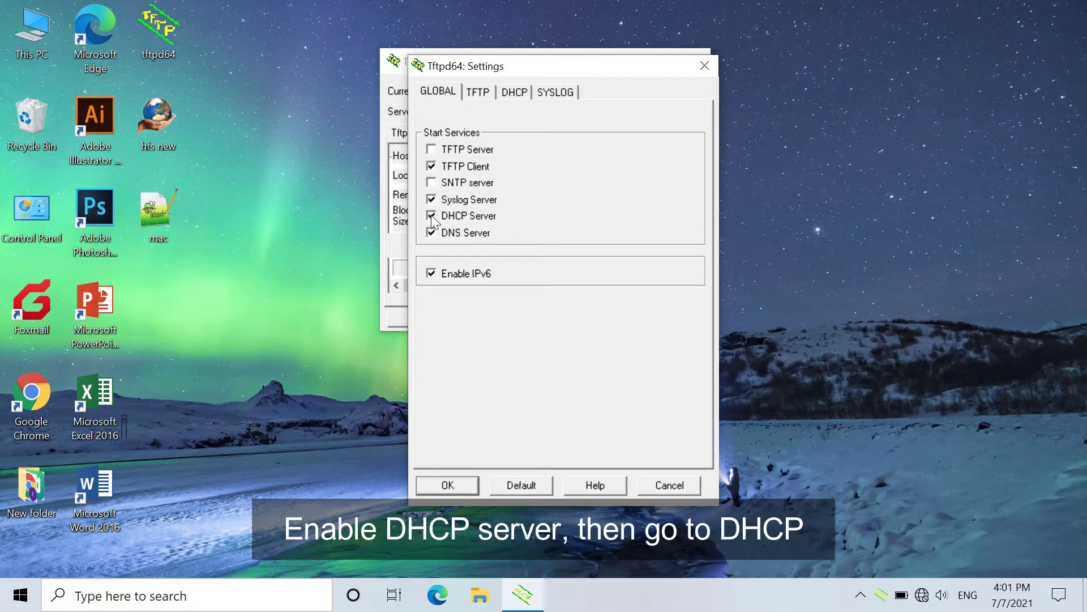
click(513, 98)
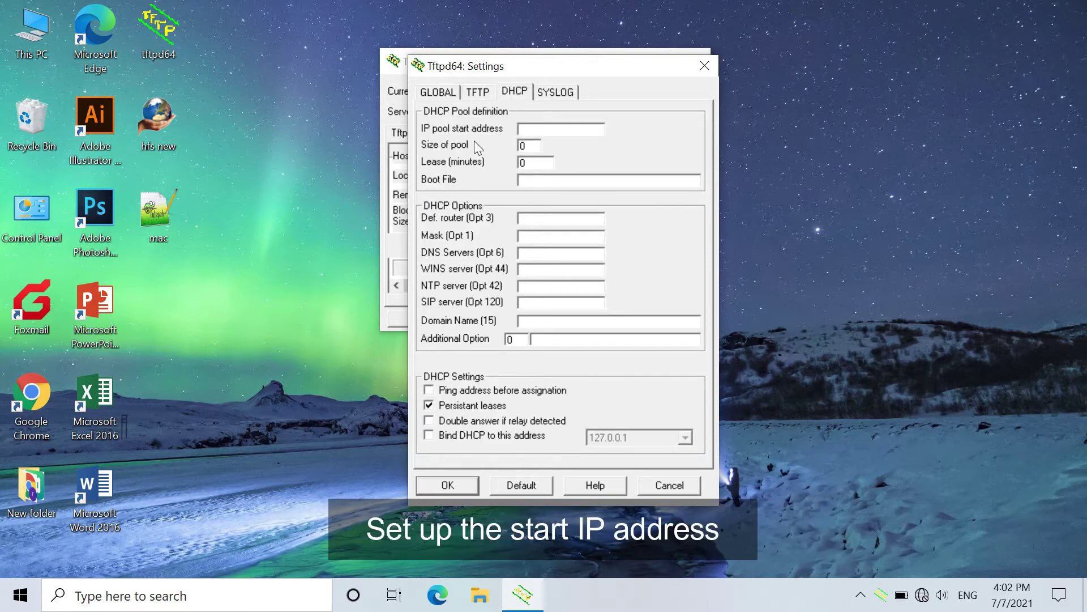
Set the DHCP pool to start at 192.168.5.20 with 5 addresses and a 5-minute lease.
click(578, 130)
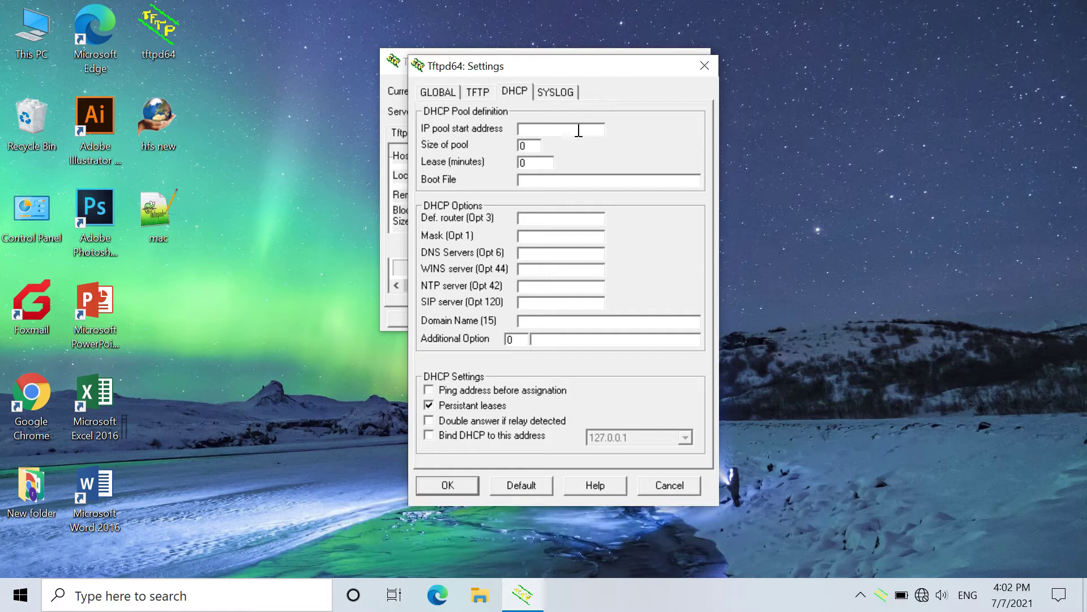
text(192.168.5.20)
click(530, 146)
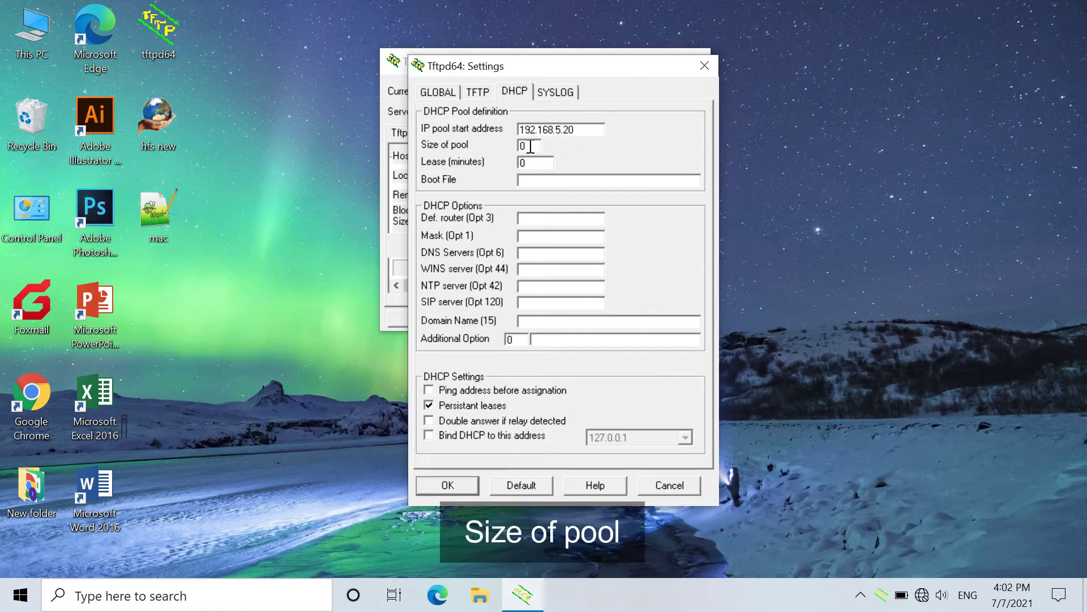
key(BackSpace)
text(5)
click(533, 164)
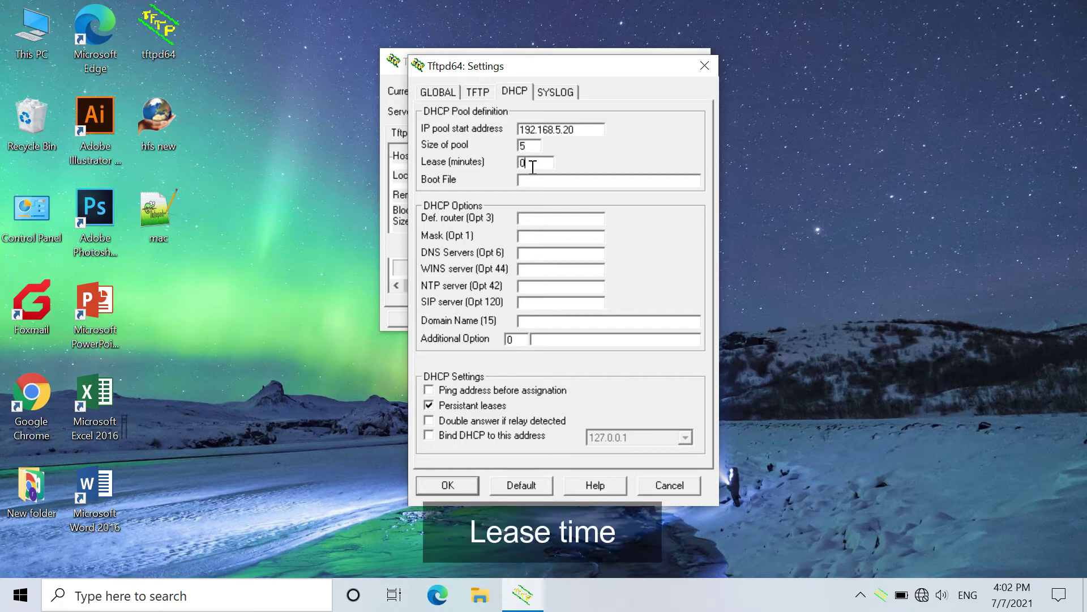
key(BackSpace)
text(5)
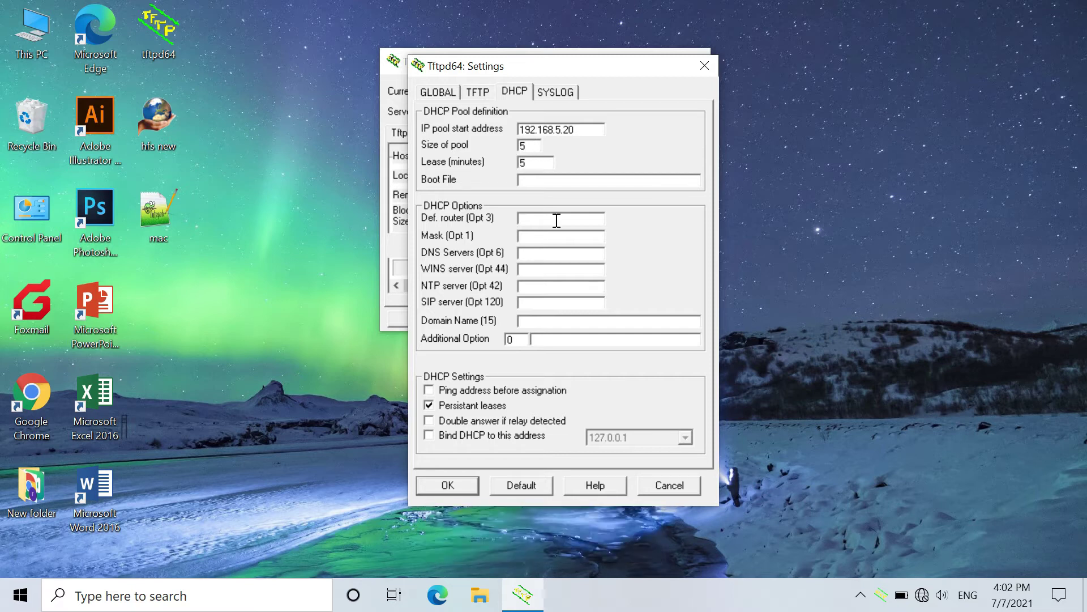
Enter gateway 192.168.5.1, mask 255.255.255.0 and DNS 8.8.8.8, then save and acknowledge the restart notice.
click(557, 221)
text(192.168.5.1)
click(565, 236)
text(255.255.255.0)
click(560, 252)
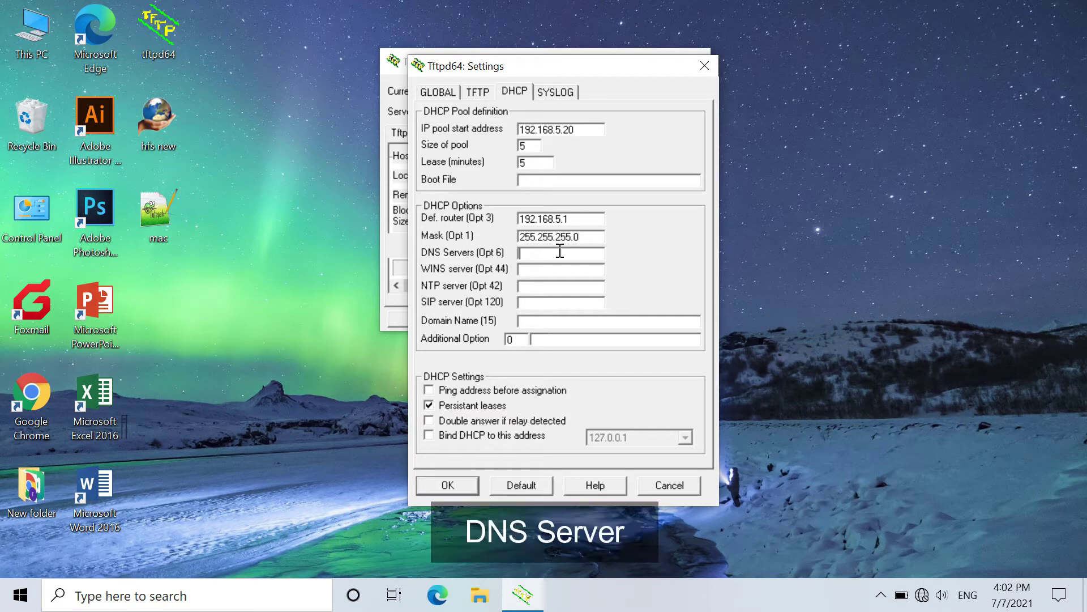
text(8.8.8)
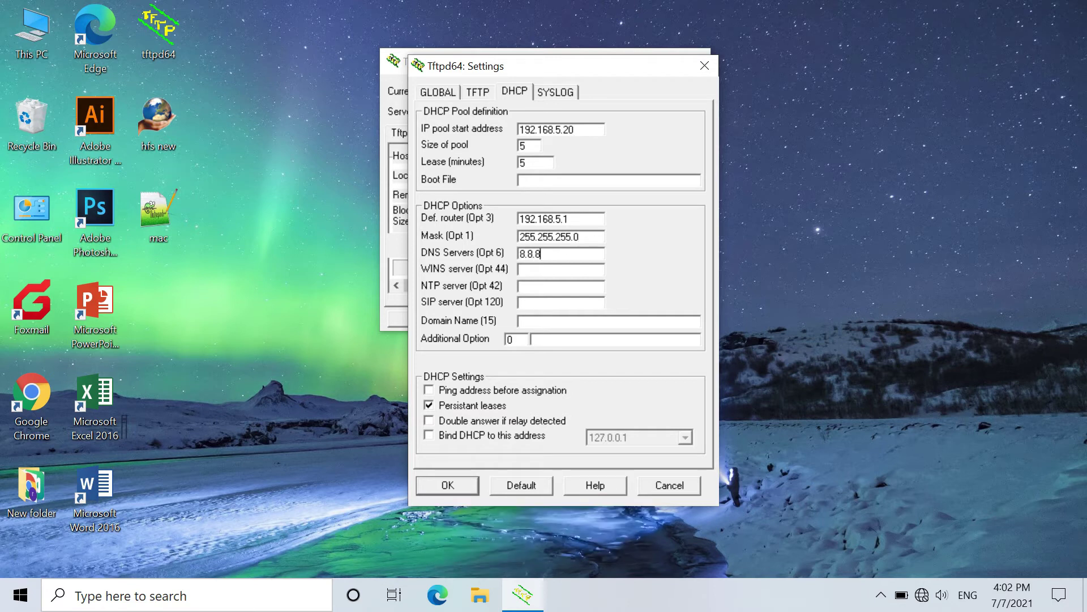
text(.8)
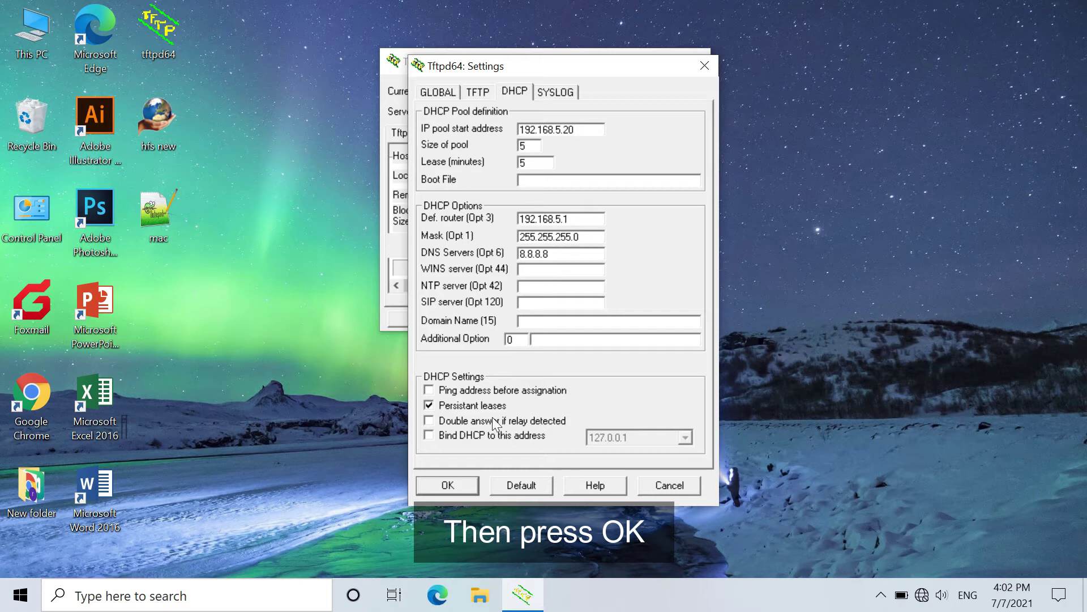
click(458, 488)
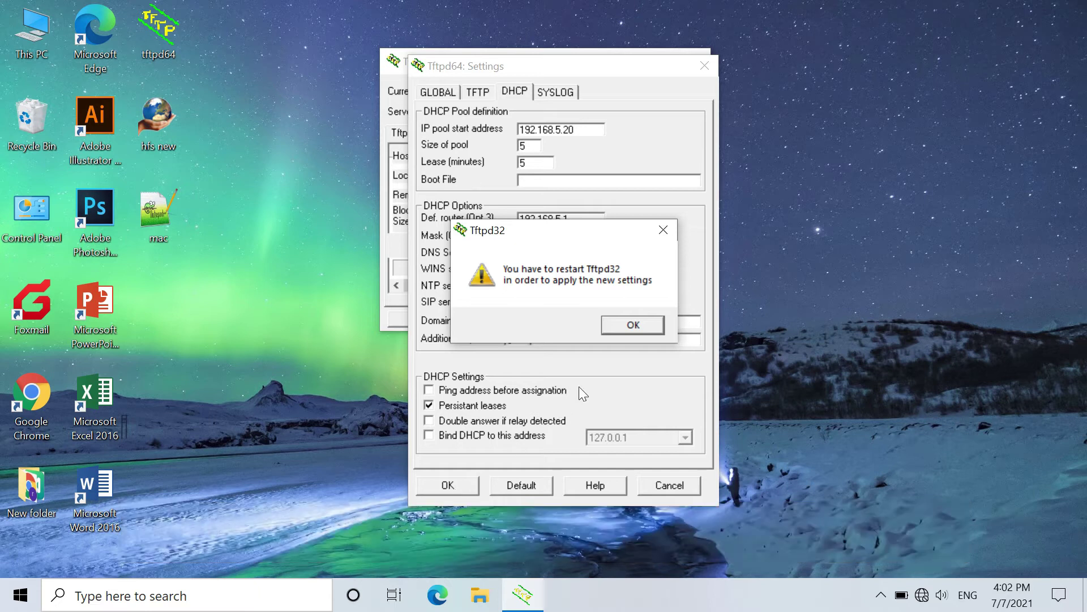
click(626, 324)
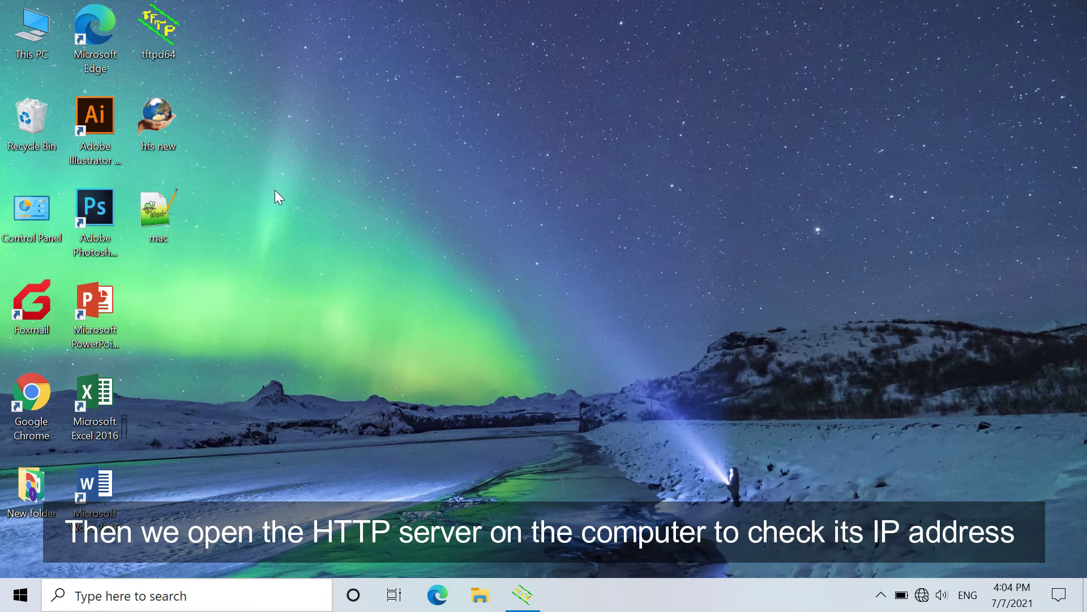
right_click(164, 120)
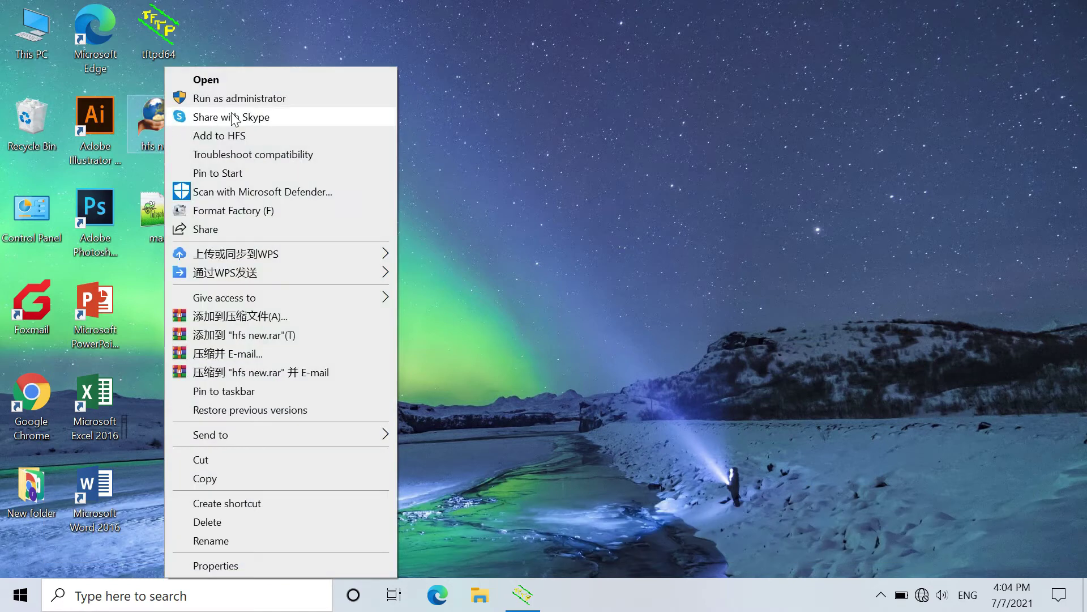
click(239, 100)
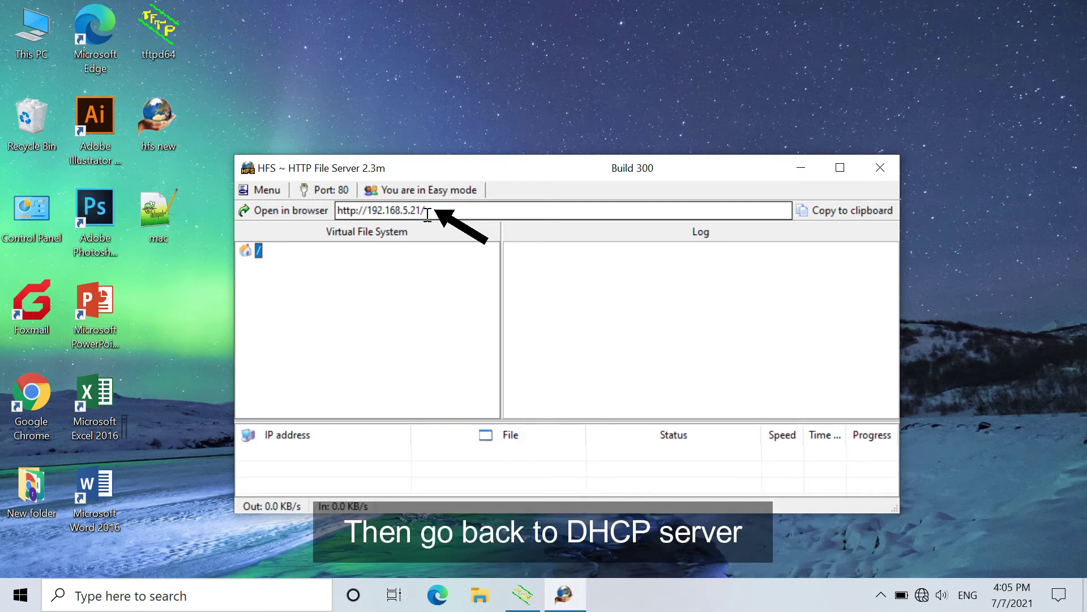
Return to Tftpd64 and reopen its DHCP settings page.
click(881, 595)
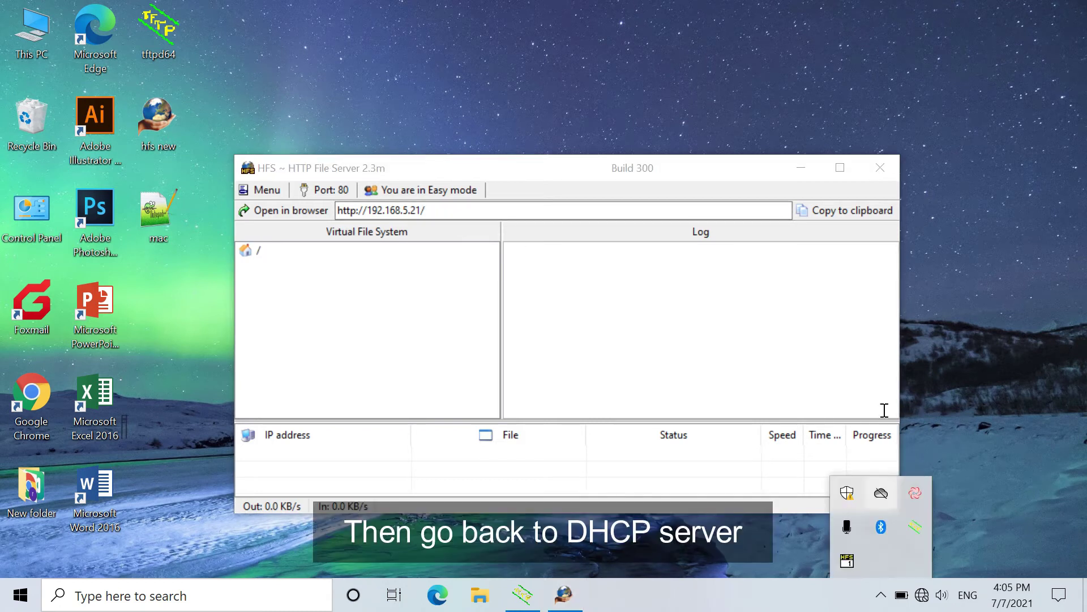
click(809, 169)
click(524, 596)
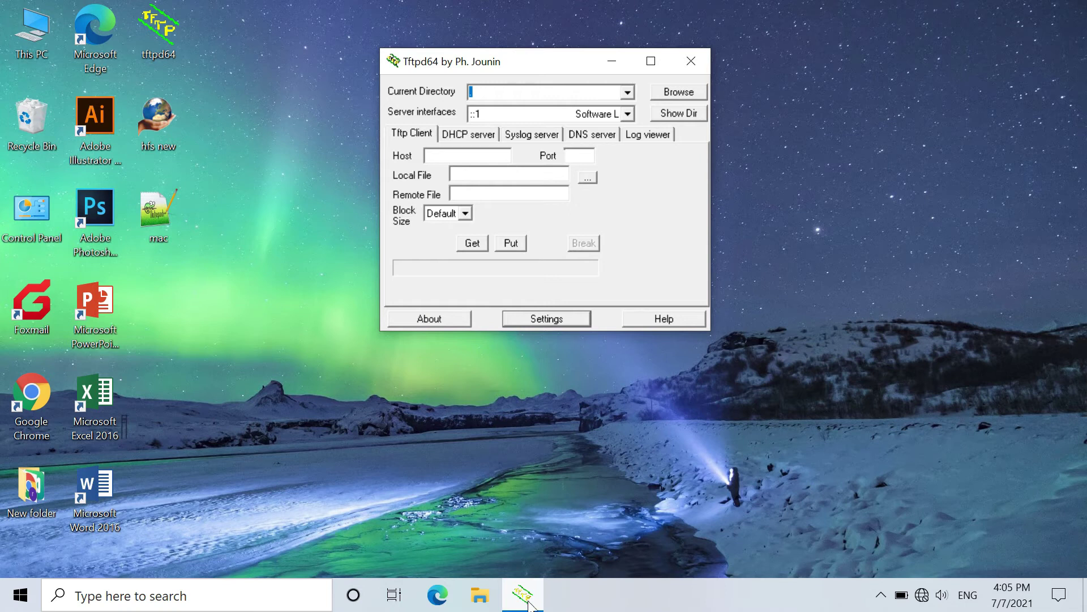
click(542, 320)
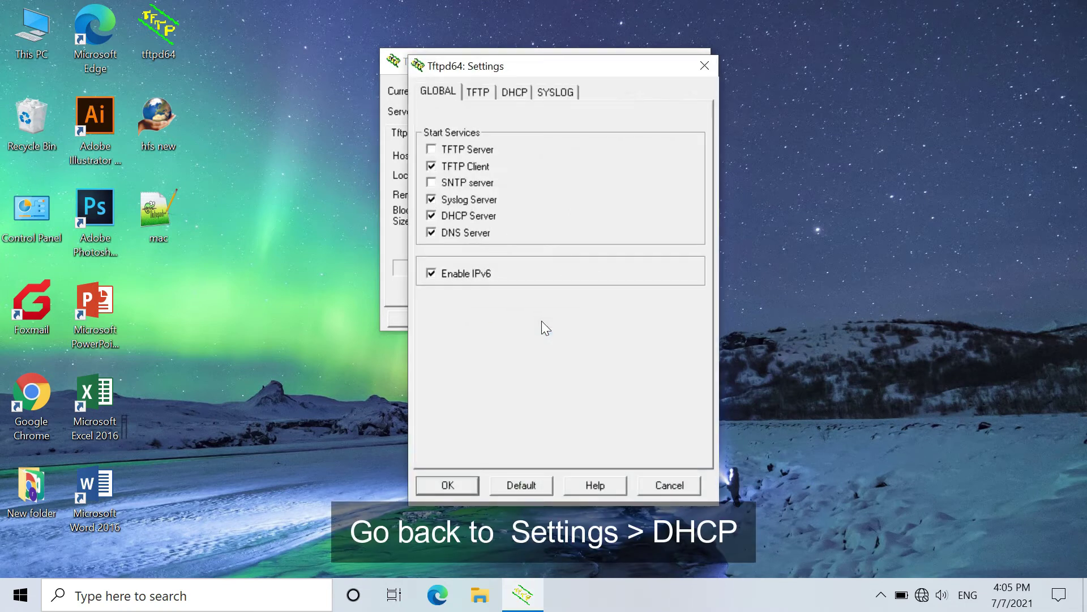
click(513, 94)
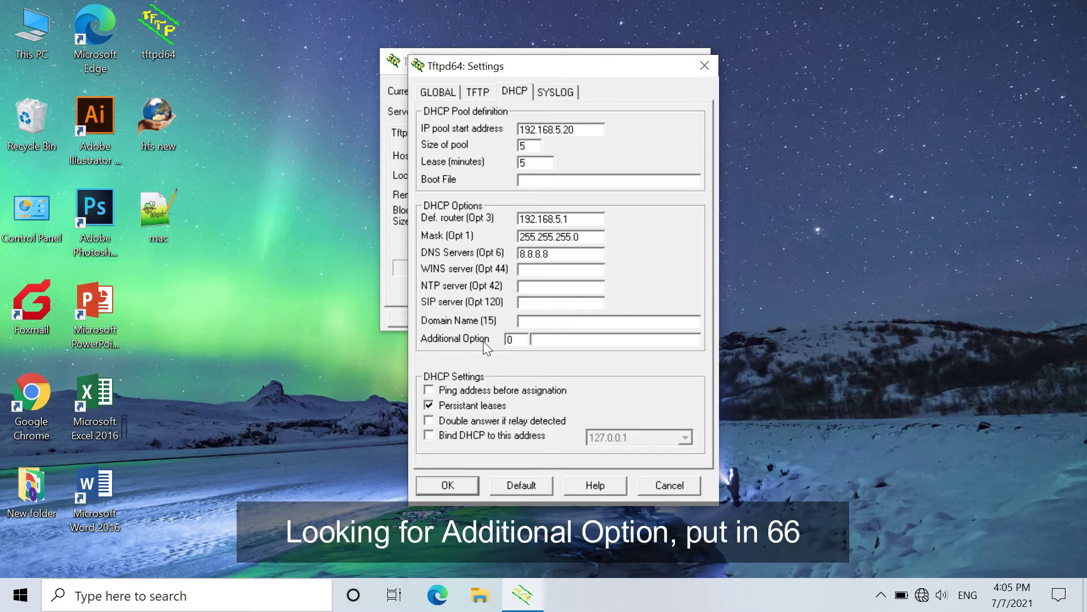
click(514, 340)
key(BackSpace)
text(66)
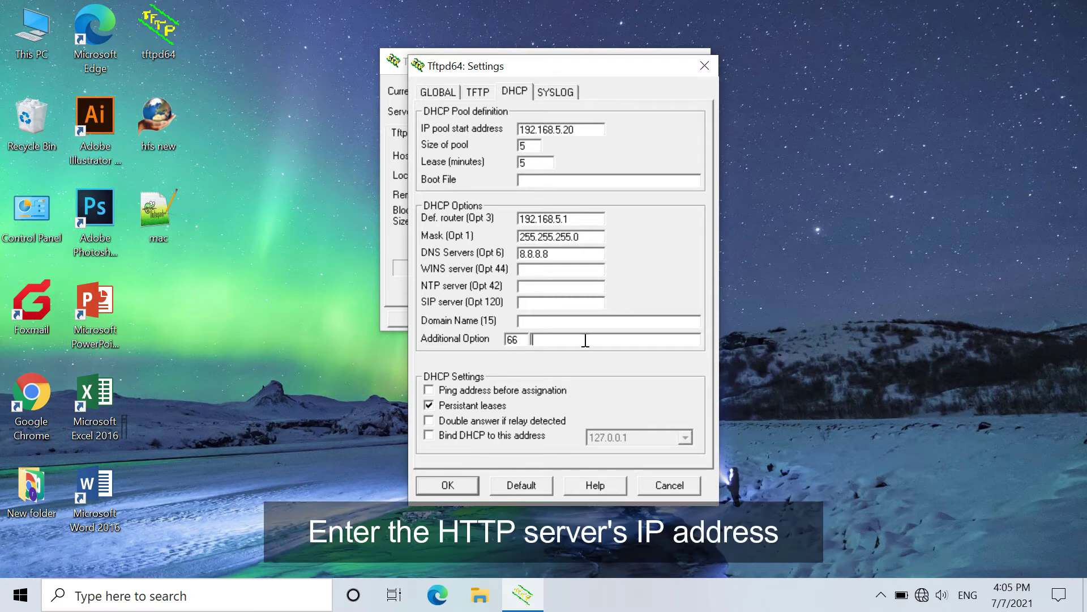
text(http://192.168.5.21)
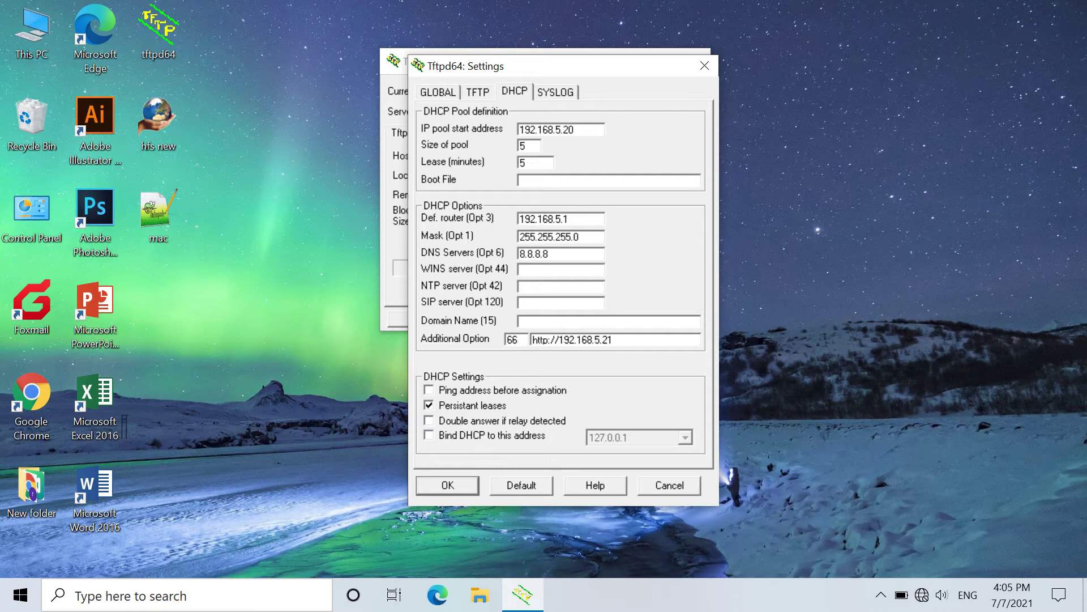
click(445, 484)
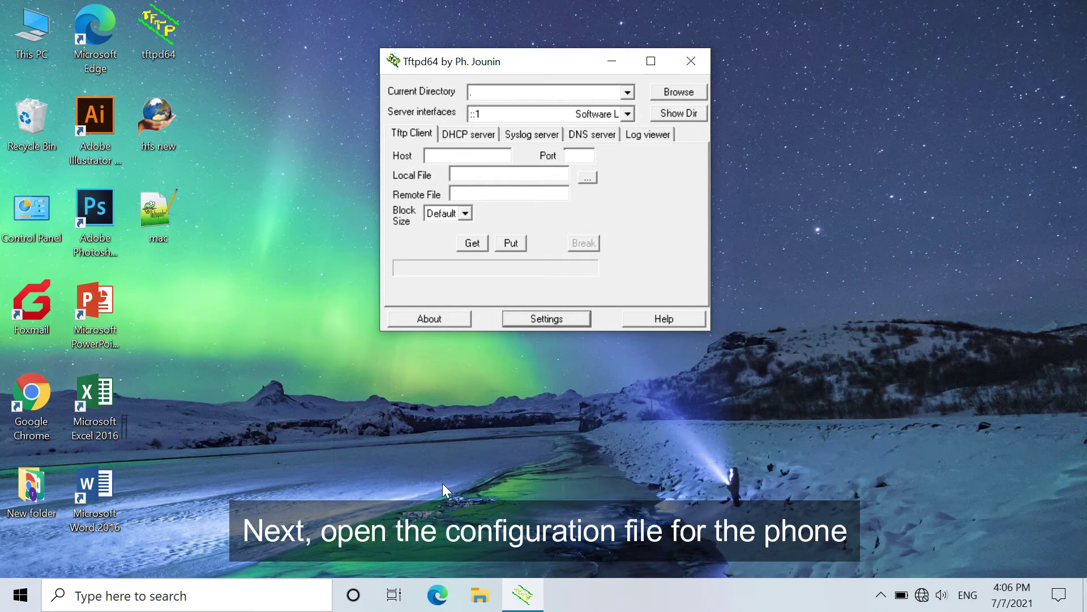
Minimize Tftpd64 and open the mac config file in Notepad++.
click(618, 62)
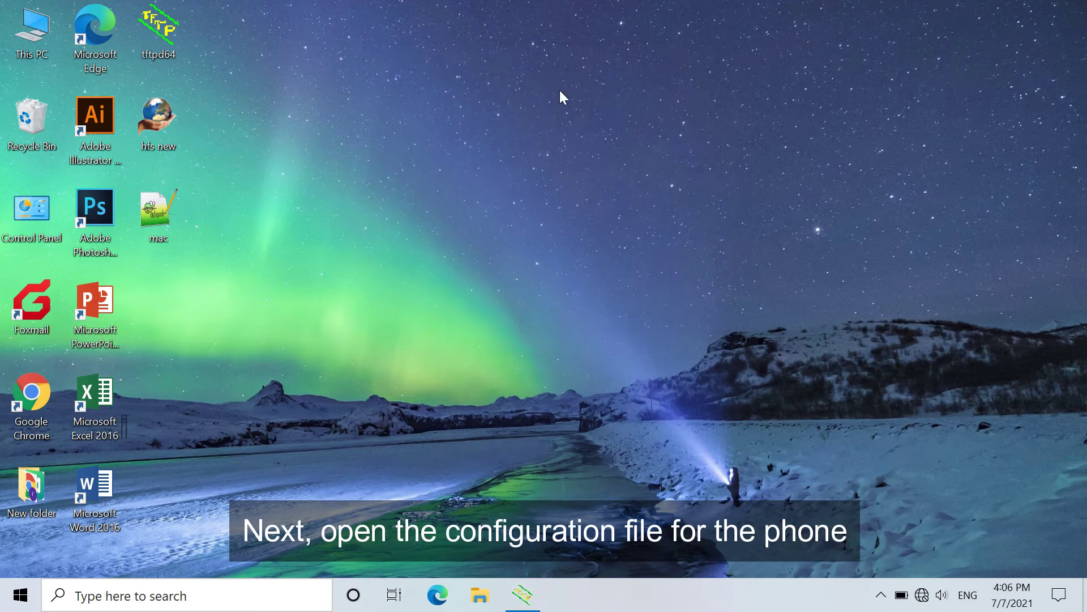
right_click(146, 216)
click(139, 217)
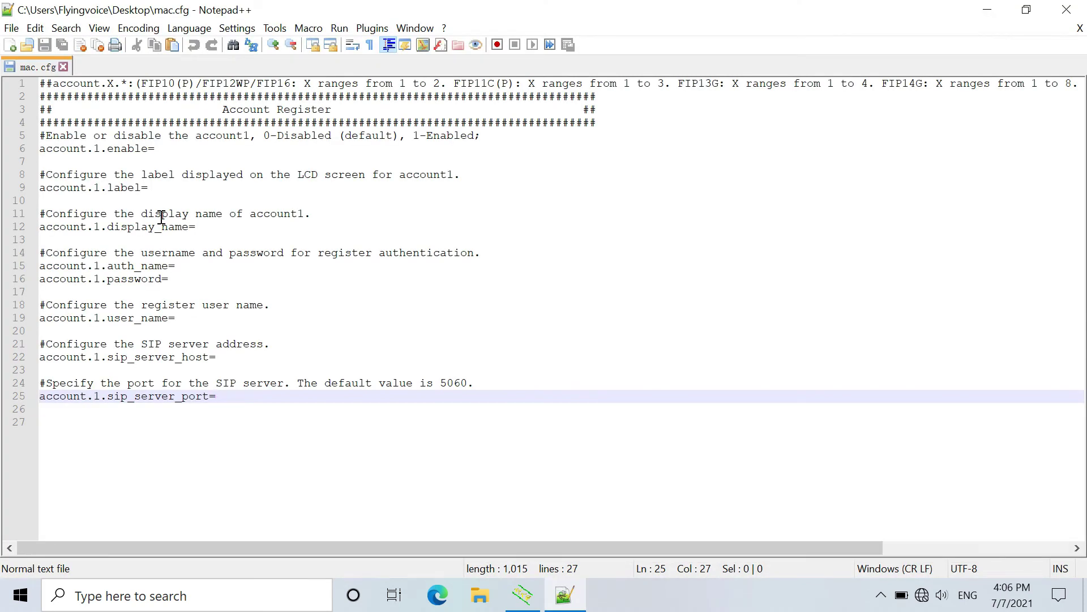
Enable account 1, set label, display name and auth name to 'test', and enter the account password.
click(170, 152)
text(1)
click(168, 189)
text(test)
click(201, 228)
text(test)
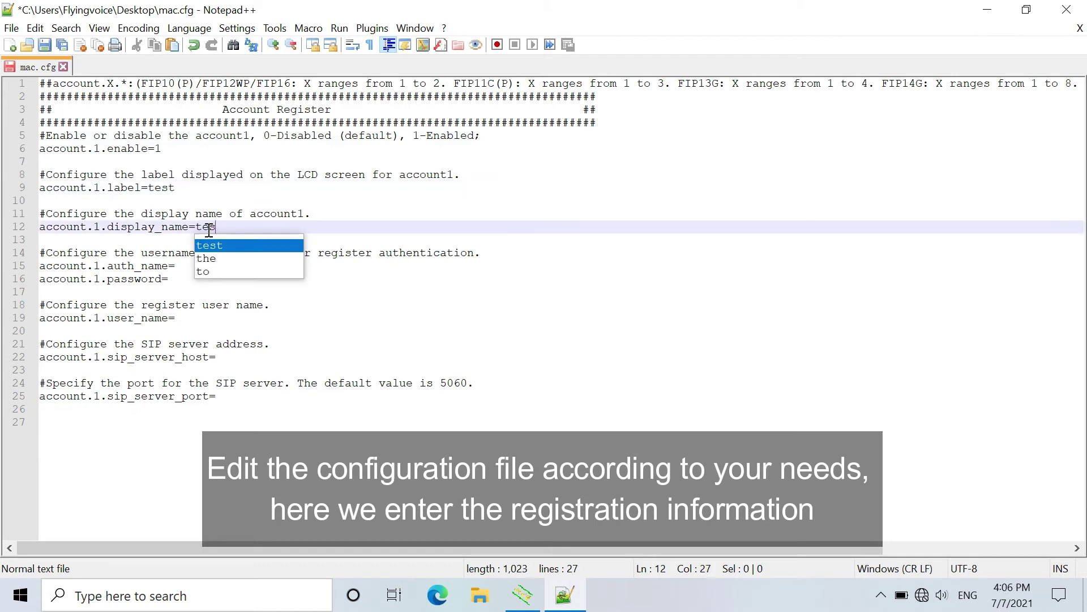
click(340, 266)
text(test)
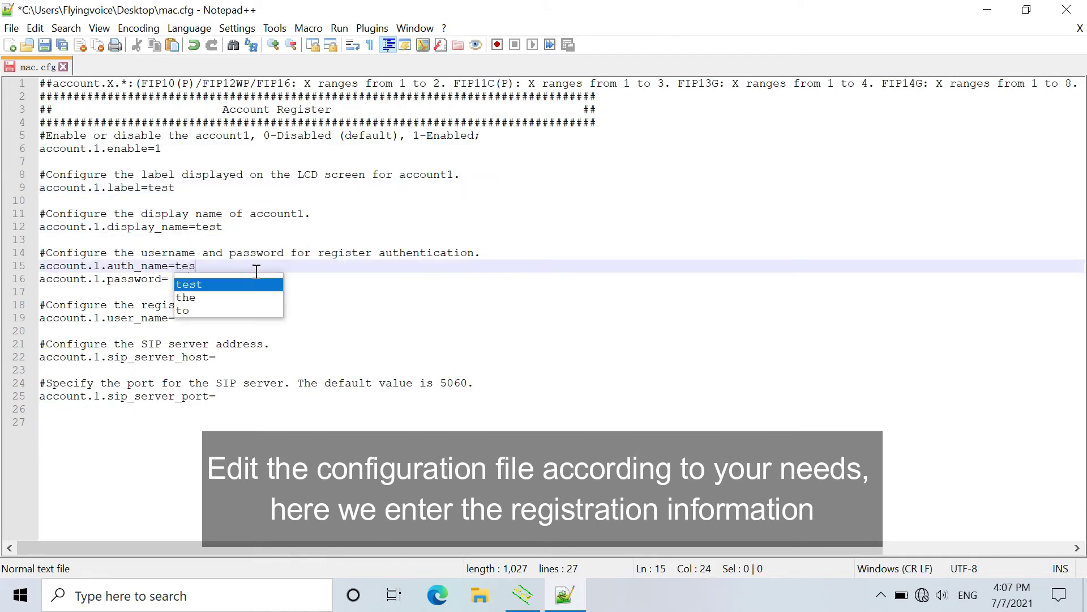
click(224, 281)
text(123456)
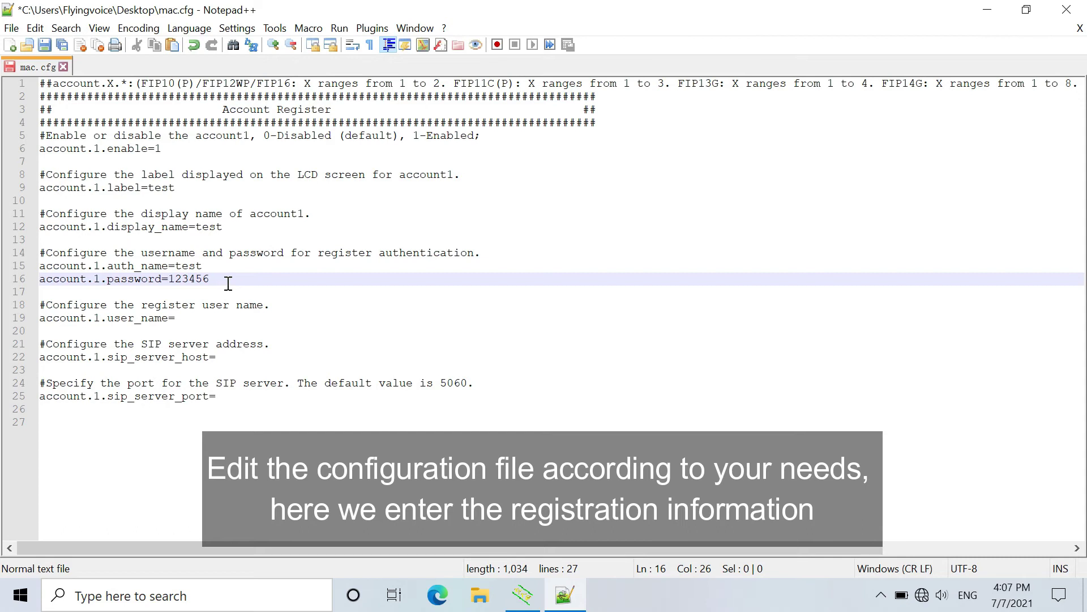
Set user_name 'test', SIP server 192.168.5.150 and port 5060, then save mac.cfg.
click(203, 317)
text(test)
click(347, 366)
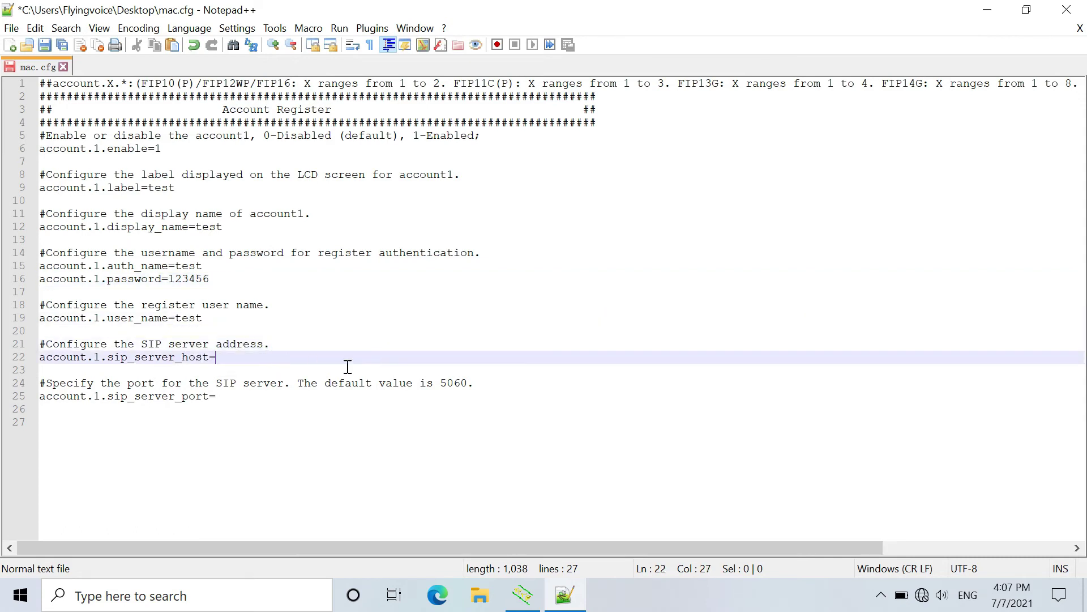
text(192.168.5.150)
click(281, 396)
text(5060)
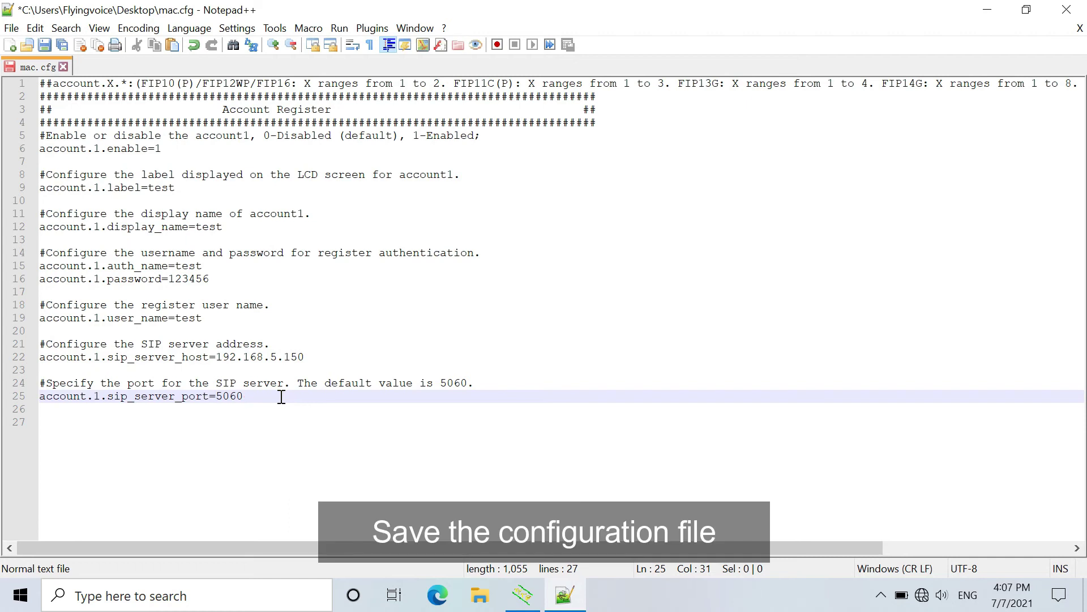
click(44, 45)
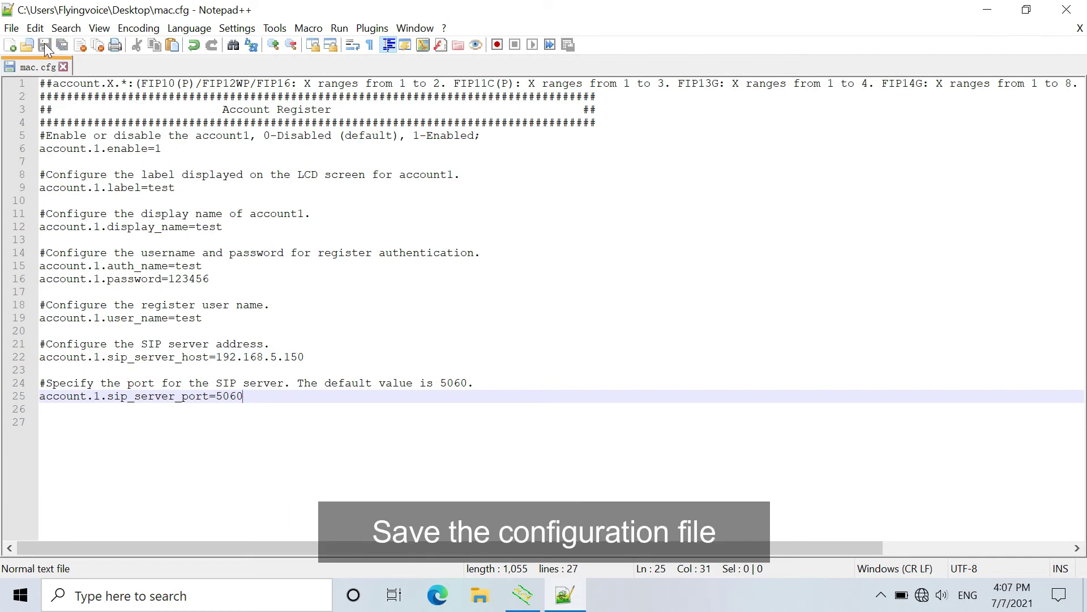
Close Notepad++ and rename the mac file on the desktop to 0021f222b021.
click(1069, 12)
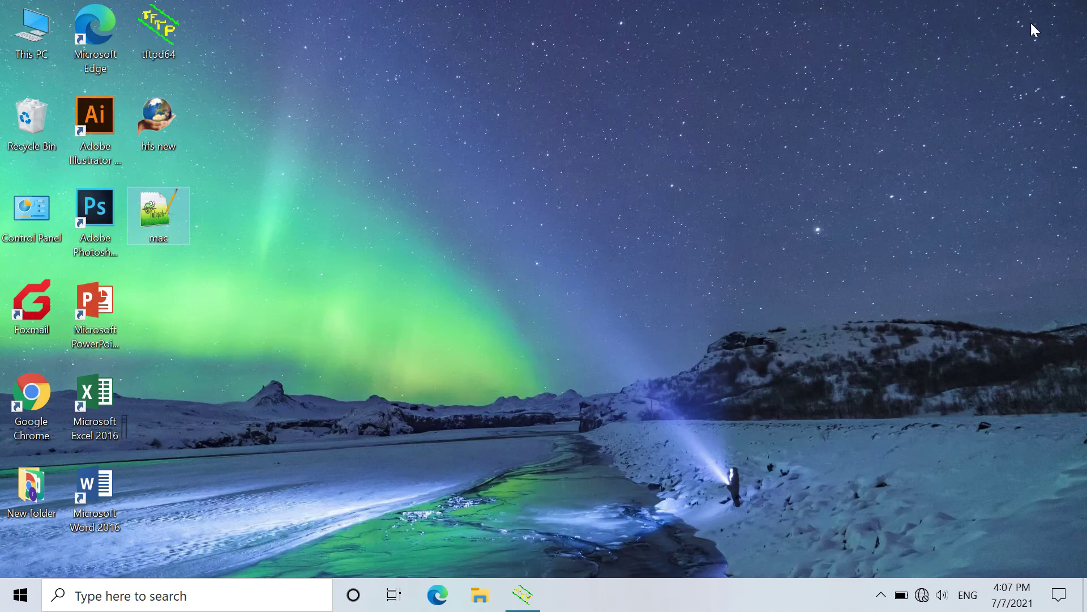
click(155, 239)
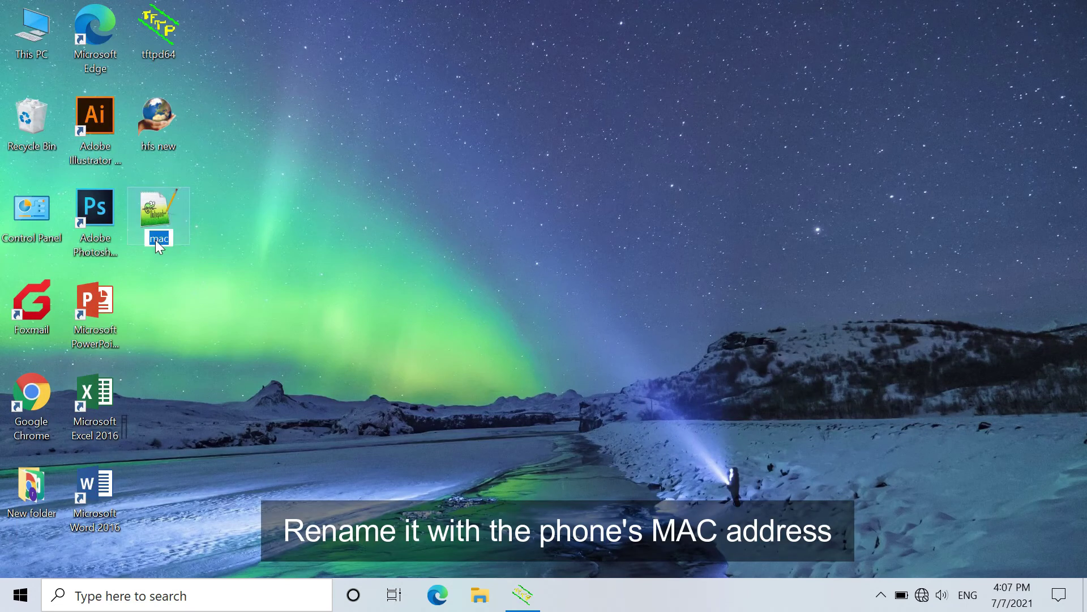
text(0021f222b021)
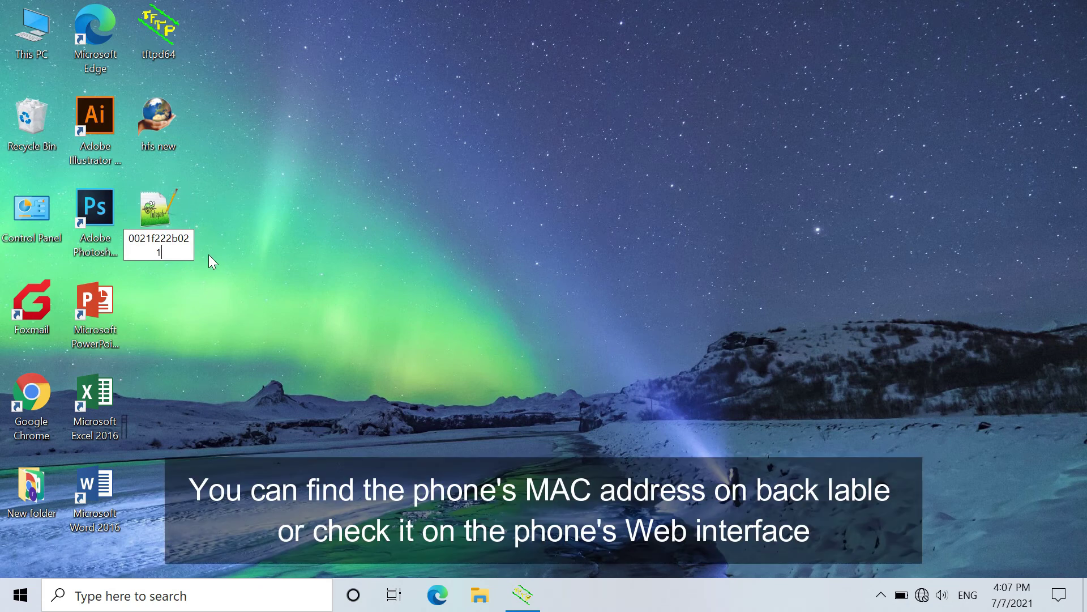
key(Return)
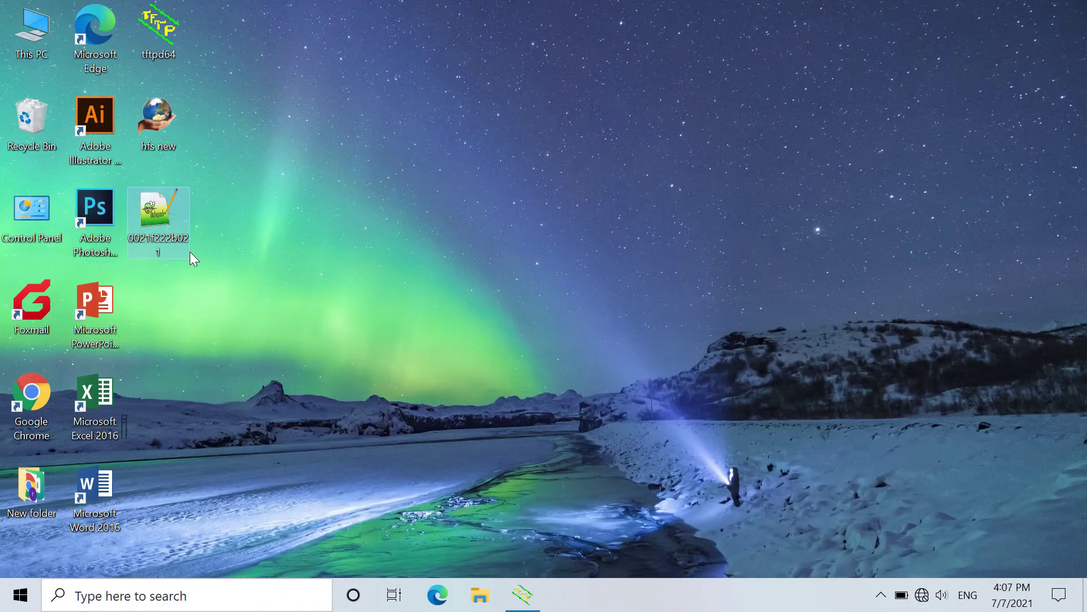
Add the Desktop file 0021f222b021 to HFS's Virtual File System from the tray-restored window.
click(881, 595)
click(846, 563)
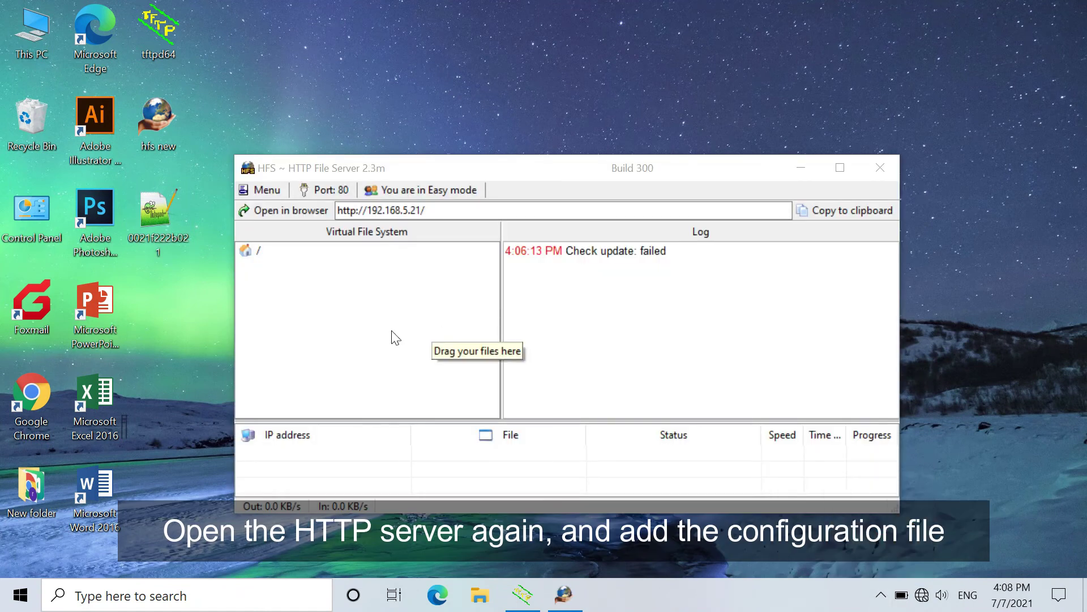
right_click(332, 285)
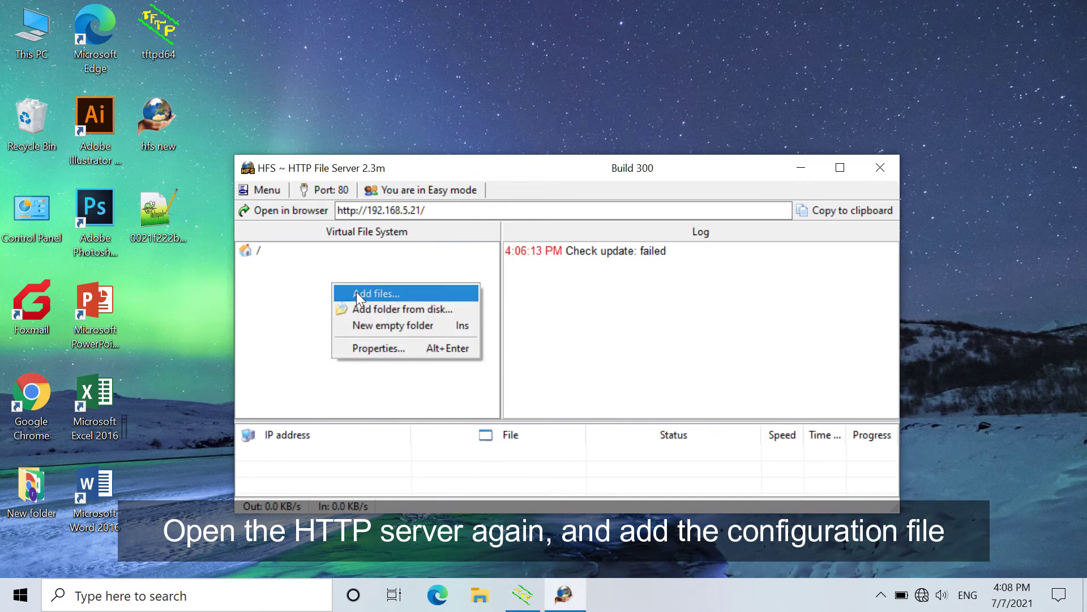
click(356, 292)
scroll(505, 286, down, 10)
click(495, 233)
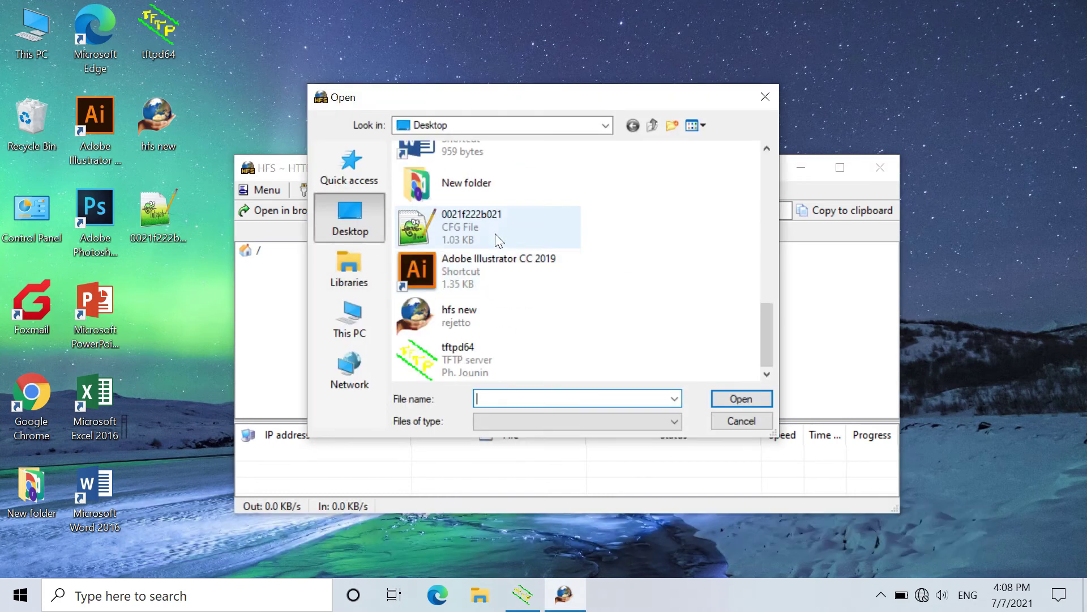
click(731, 398)
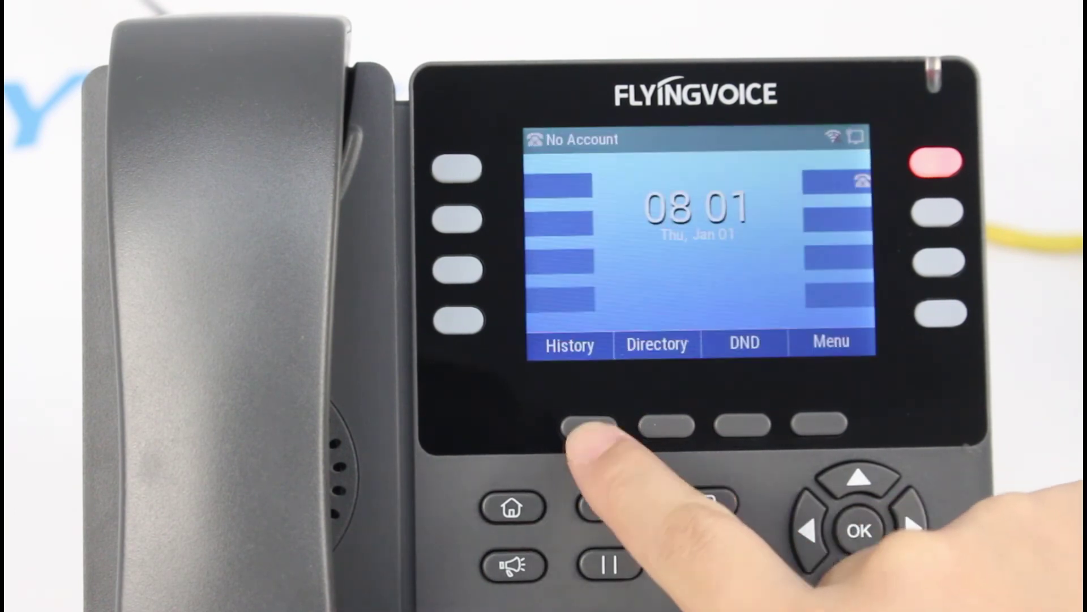
On the phone, enter the admin password and scroll Line 1's account to SIP server 192.168.5.150, port 5060.
click(819, 424)
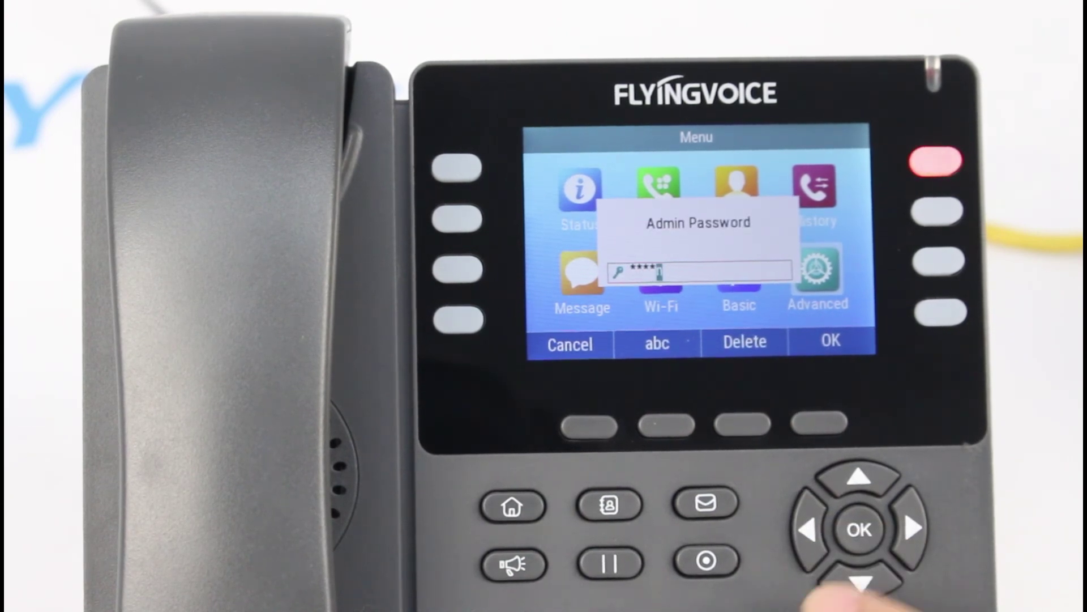
click(860, 529)
click(859, 529)
click(859, 529)
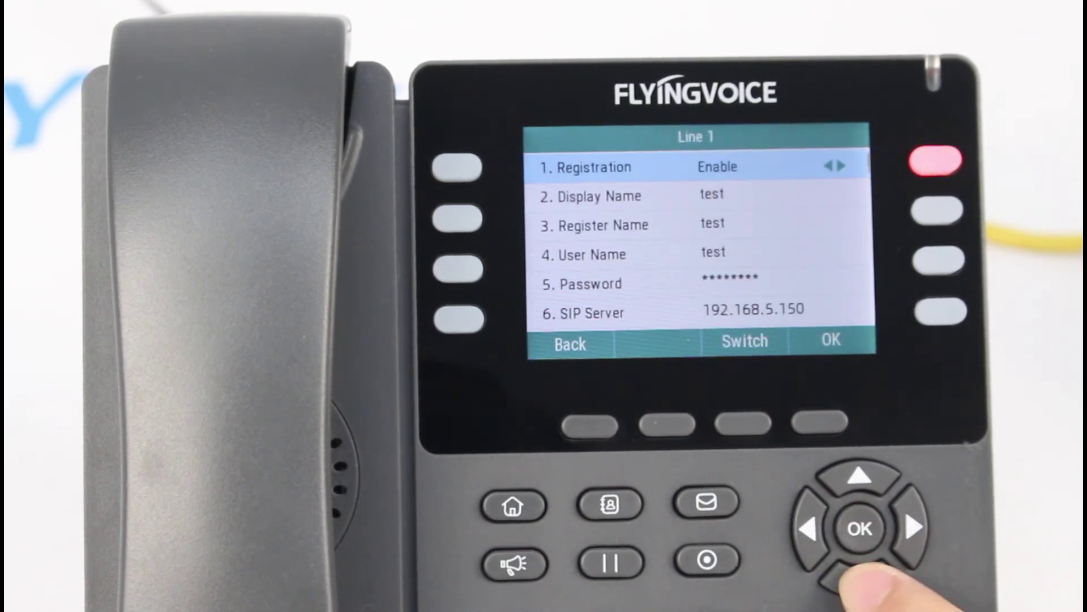
click(844, 579)
click(844, 579)
click(844, 579)
click(844, 578)
click(844, 578)
click(844, 579)
click(843, 579)
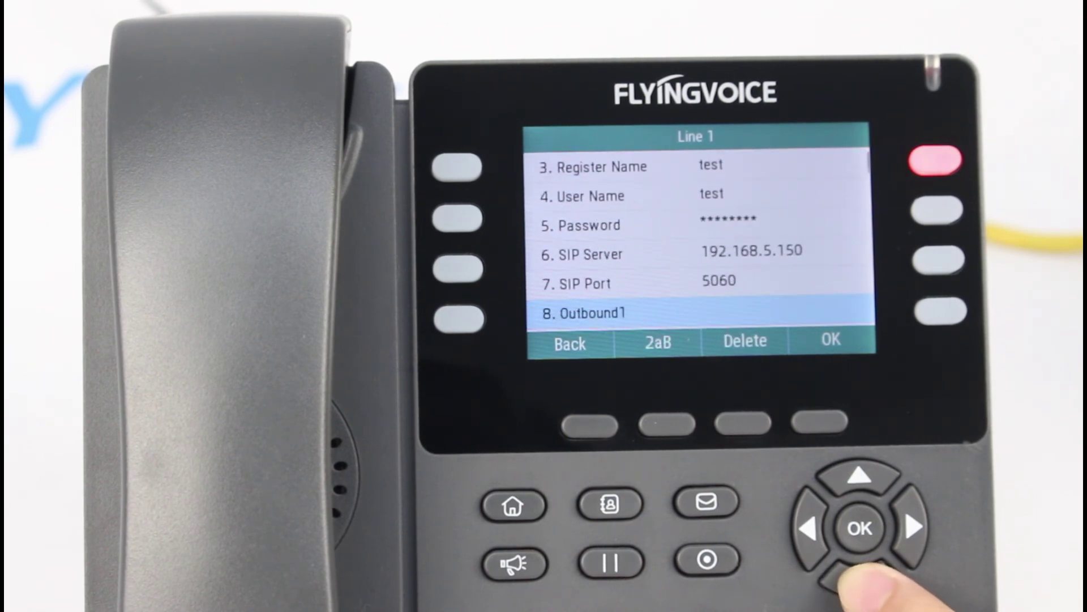